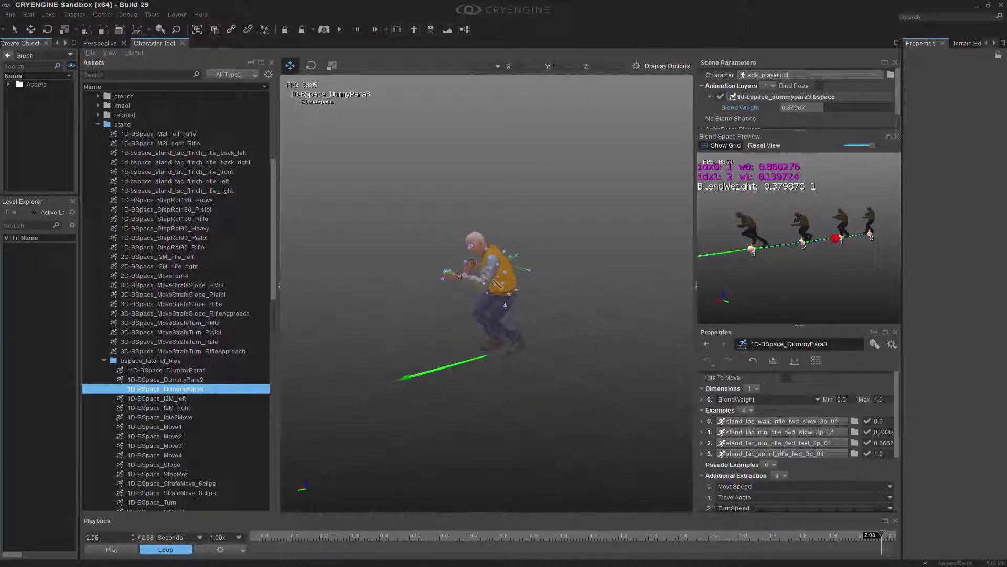
Step: Load 1D-BSpace_StepRot onto the character and widen the preview and properties panels
click(180, 474)
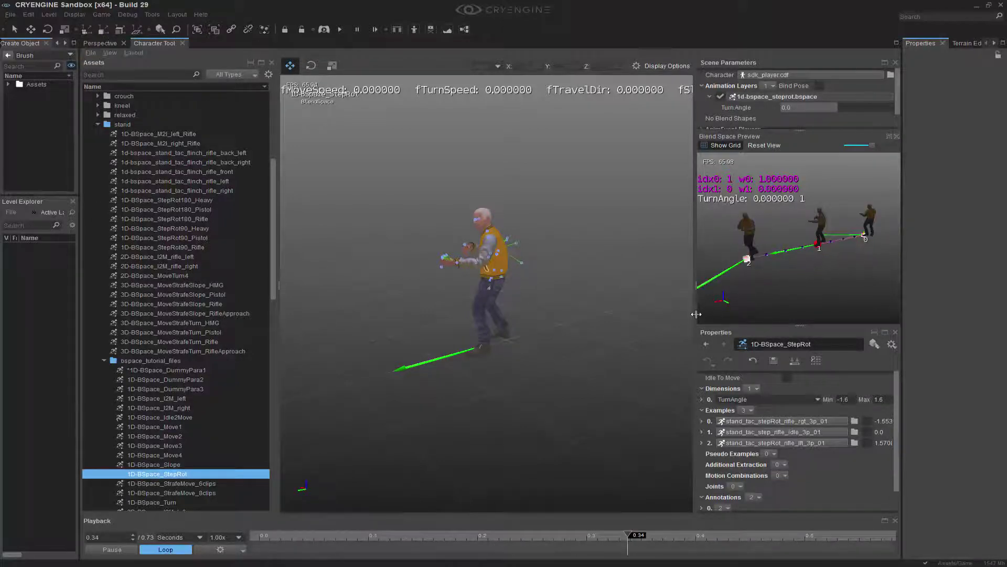
drag(696, 313, 566, 321)
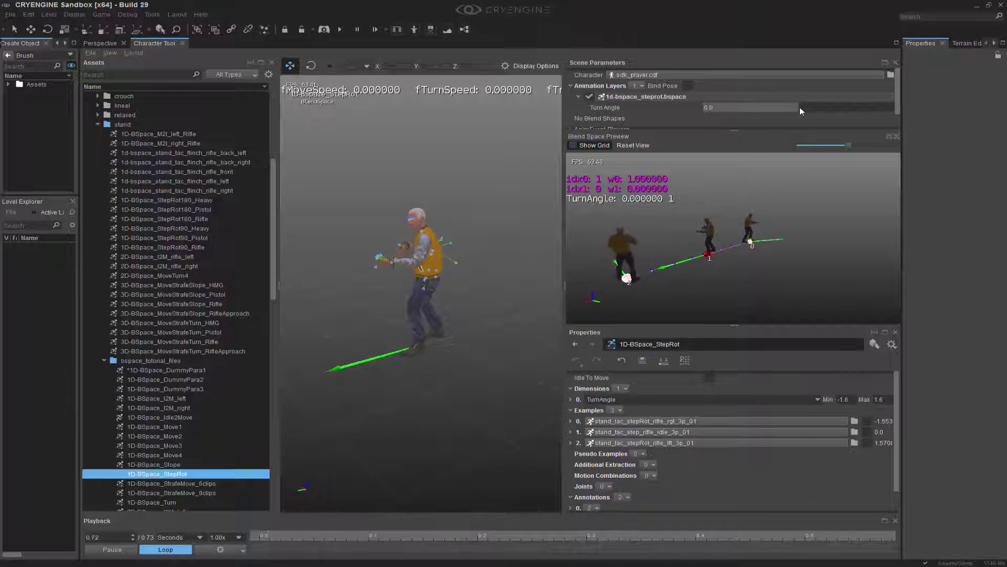
Step: Drag the Turn Angle slider to about 0.997 to blend examples 1 and 2
drag(800, 107, 858, 107)
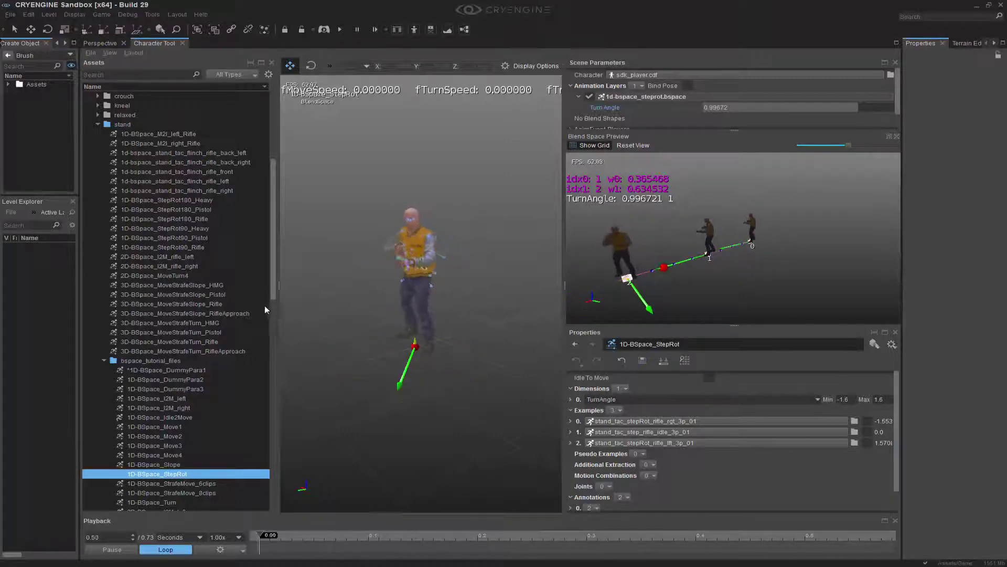
drag(273, 276, 276, 310)
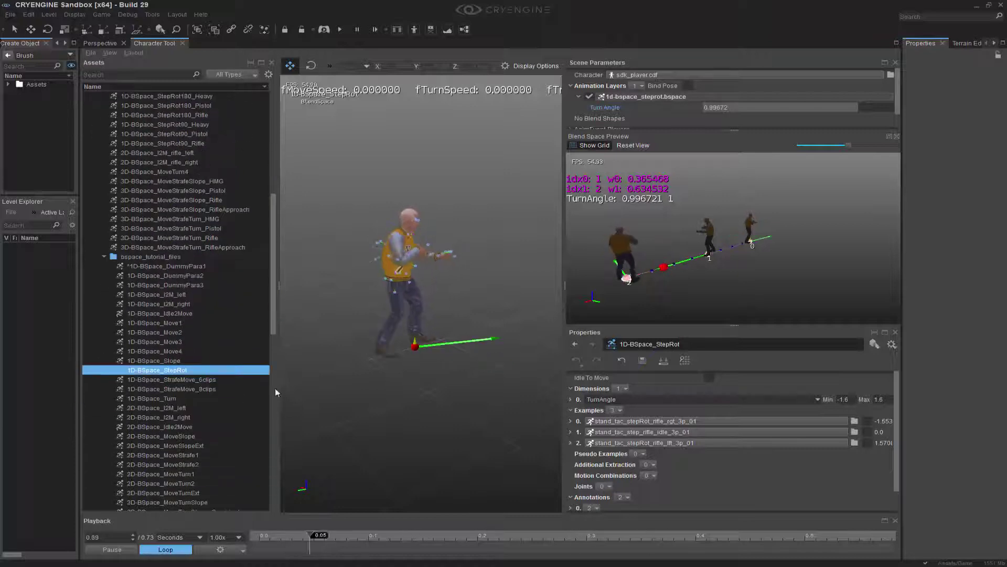
Step: Load 1D-BSpace_Turn, zoom the Blend Space Preview, and widen the character viewport
click(165, 398)
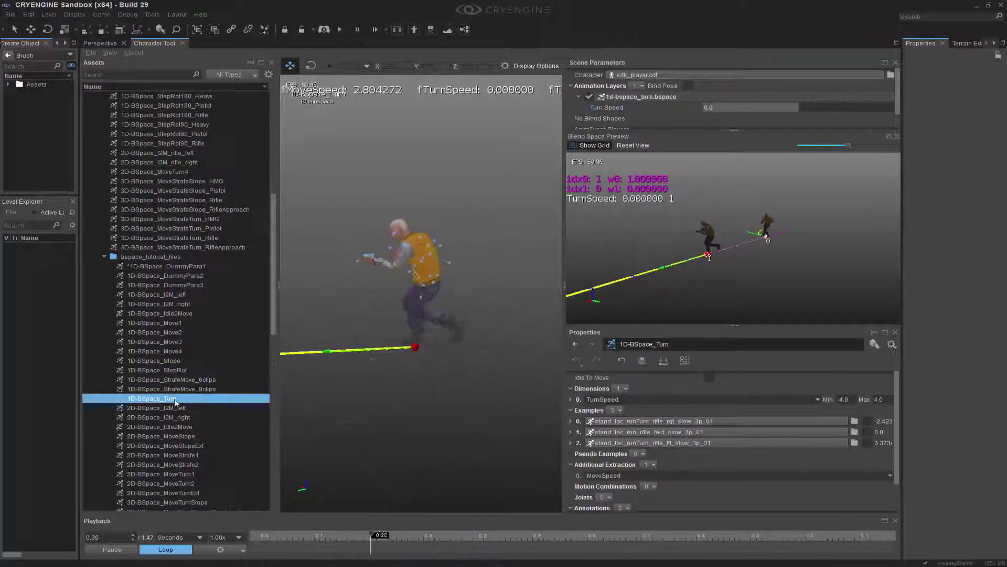
scroll(747, 255, up, 3)
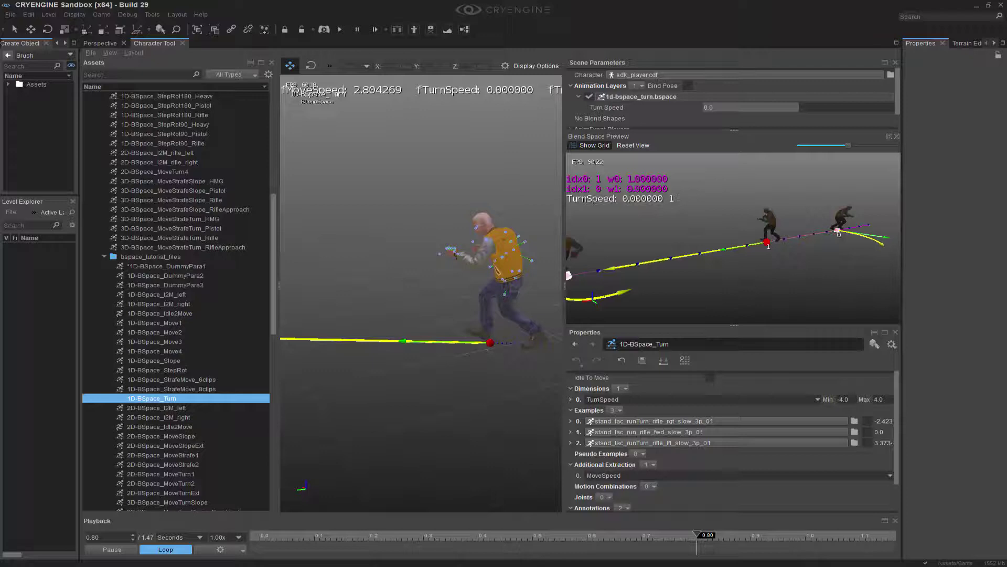
scroll(764, 245, down, 2)
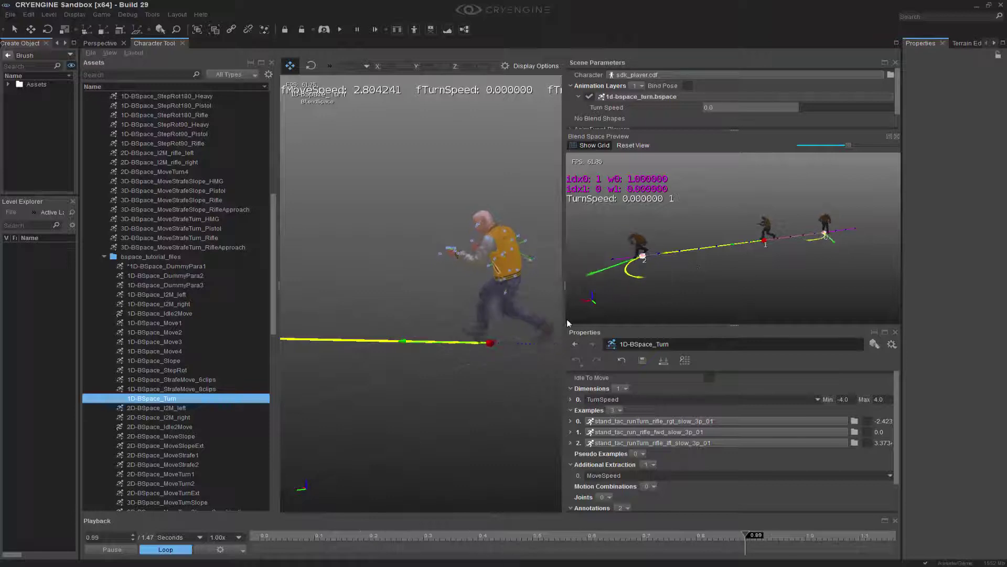
drag(563, 319, 622, 318)
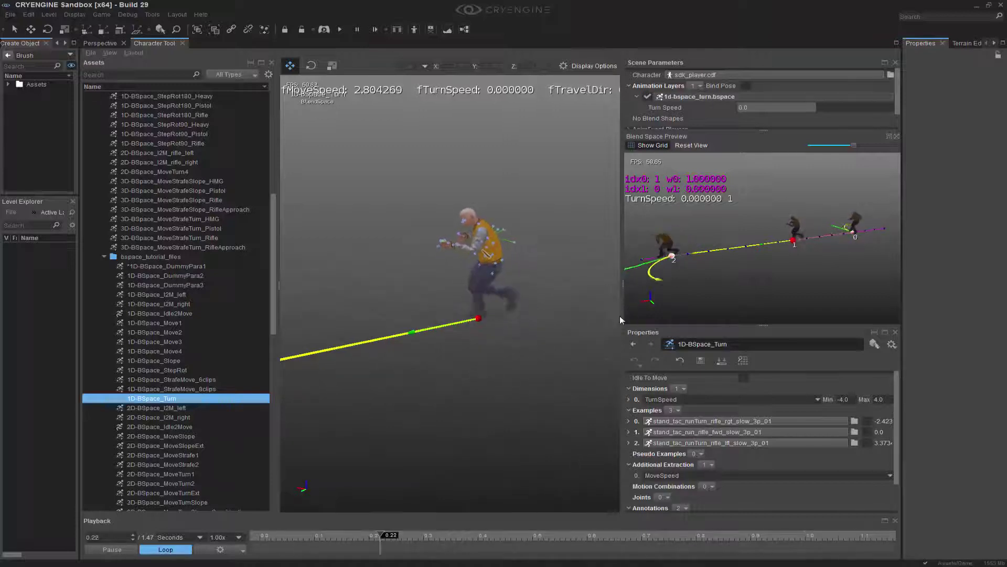
Step: Widen the viewport, expand Scene Parameters, and sweep Turn Speed through several values, ending near 2.68
drag(624, 316, 680, 316)
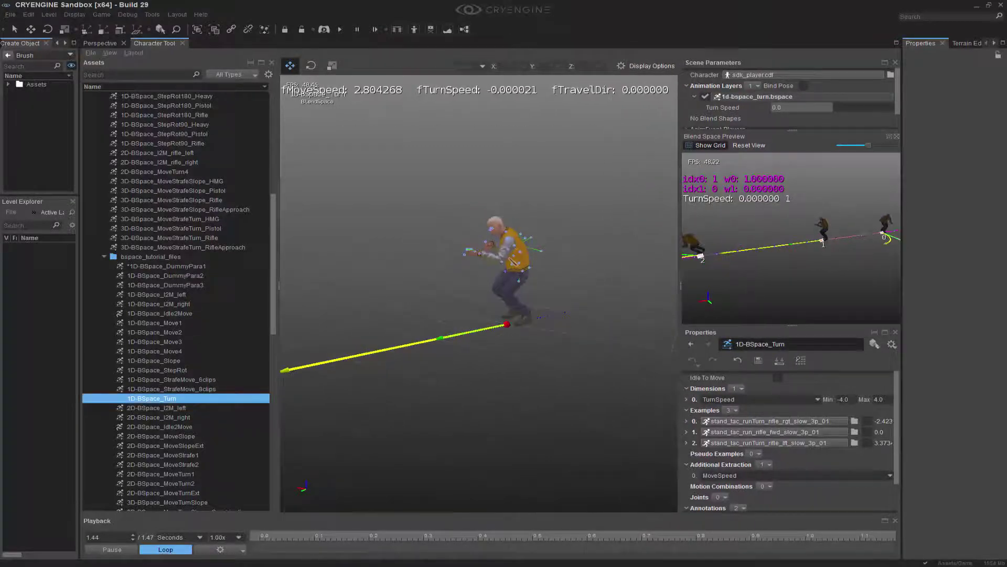
drag(887, 131, 887, 155)
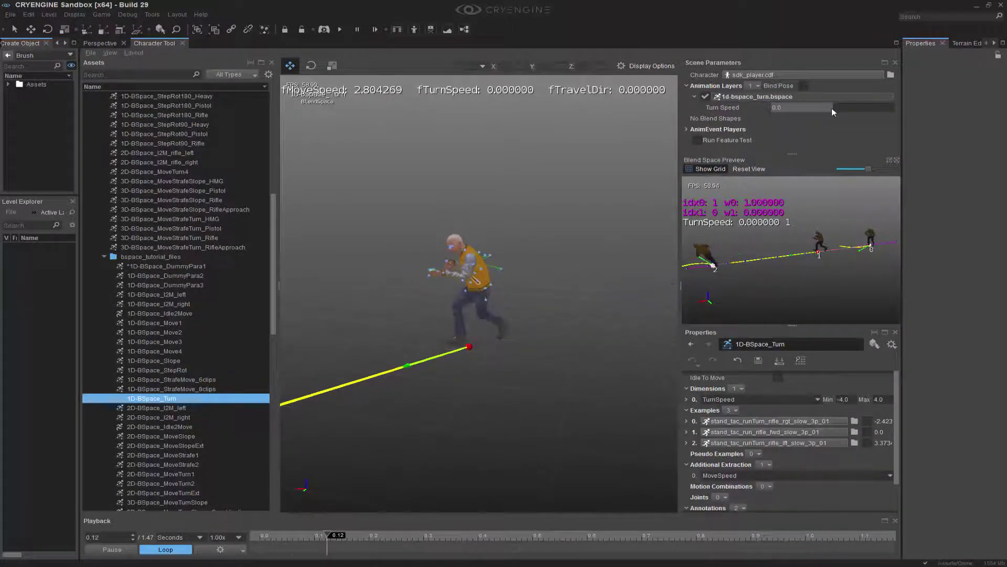
drag(836, 108, 849, 108)
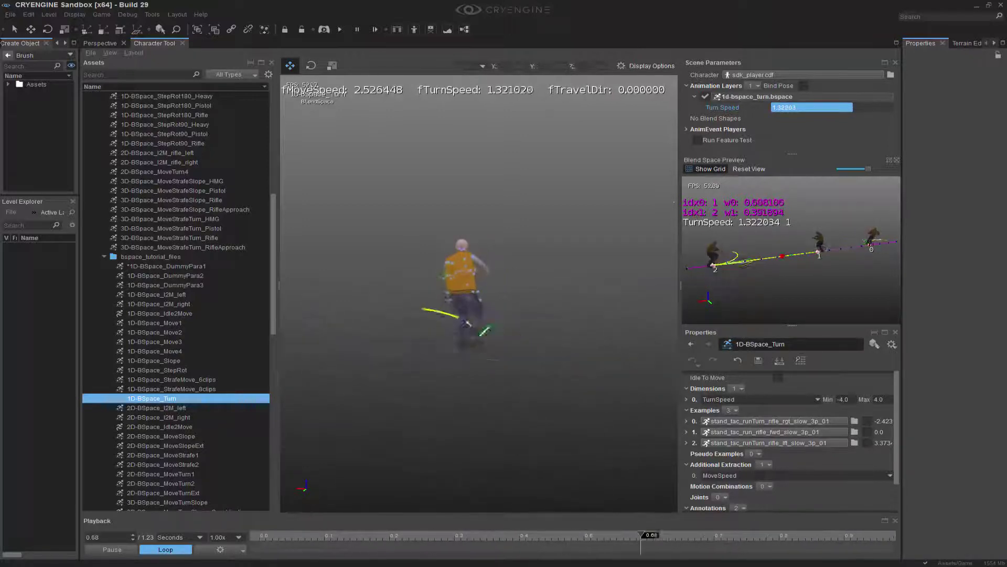
drag(849, 108, 793, 107)
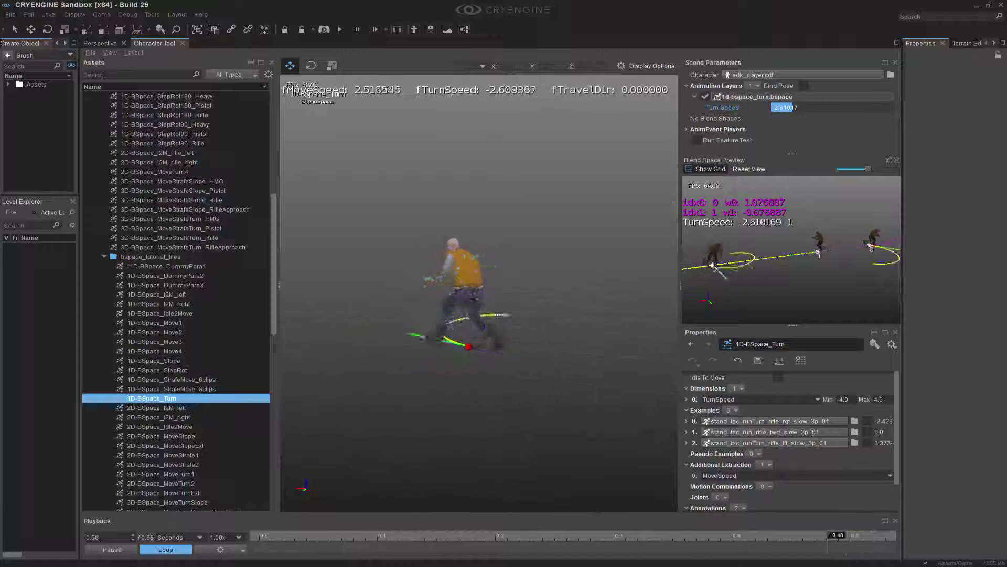
drag(793, 107, 874, 108)
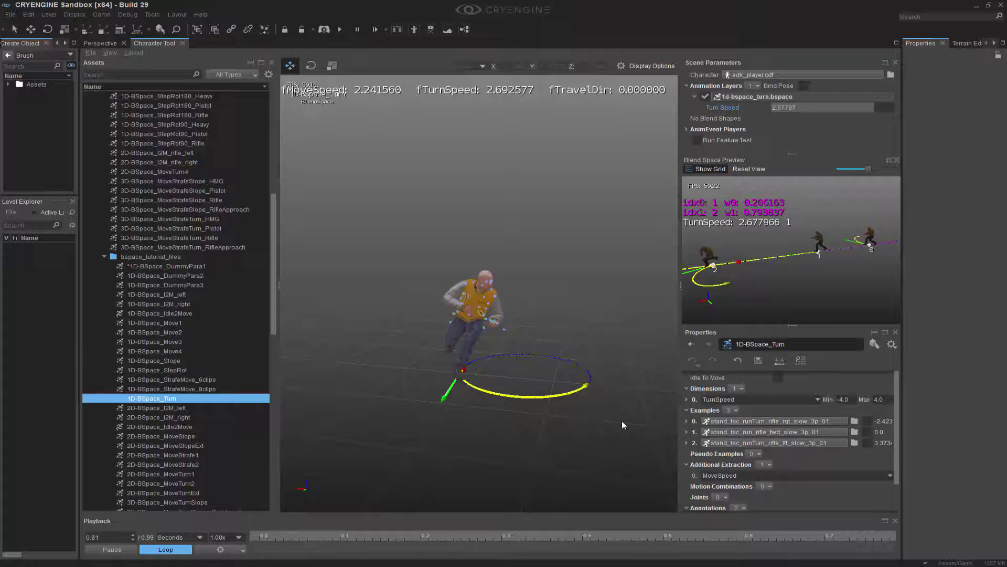
Step: Load 1D-BSpace_Idle2Move and drag its Turn Angle to about 1.41
click(171, 314)
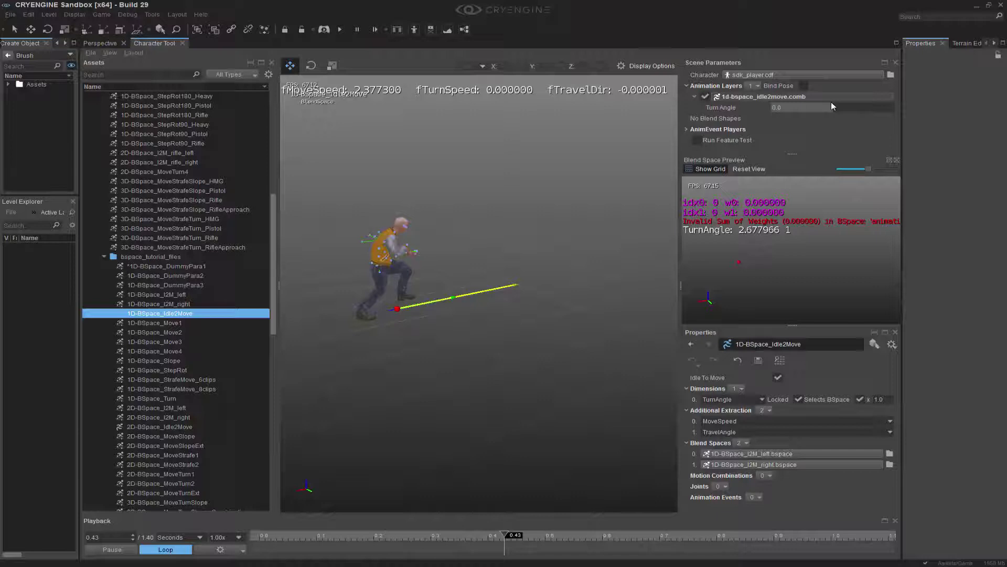
drag(831, 105, 860, 106)
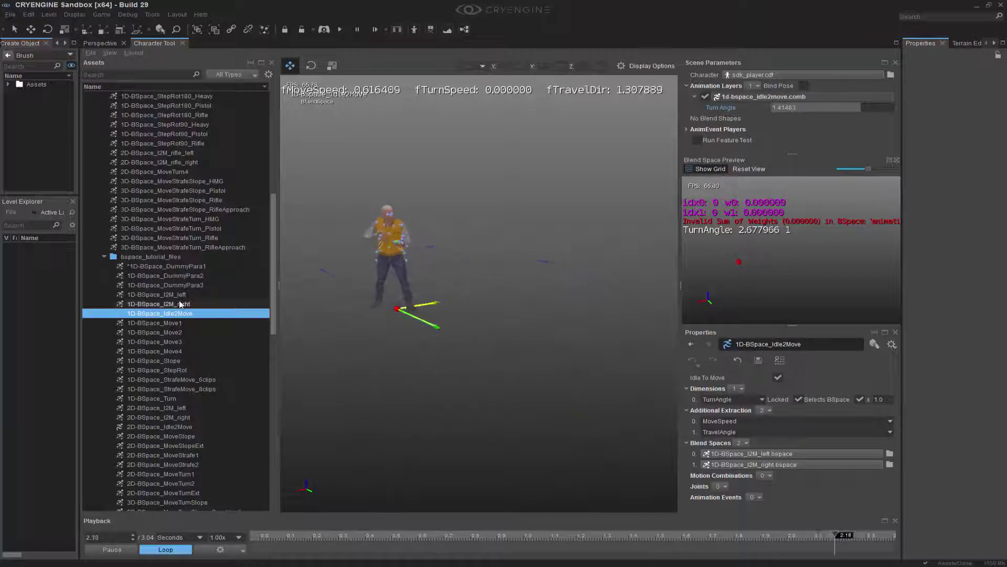
Step: Load 1D-BSpace_I2M_left from the Assets list onto the character
click(168, 294)
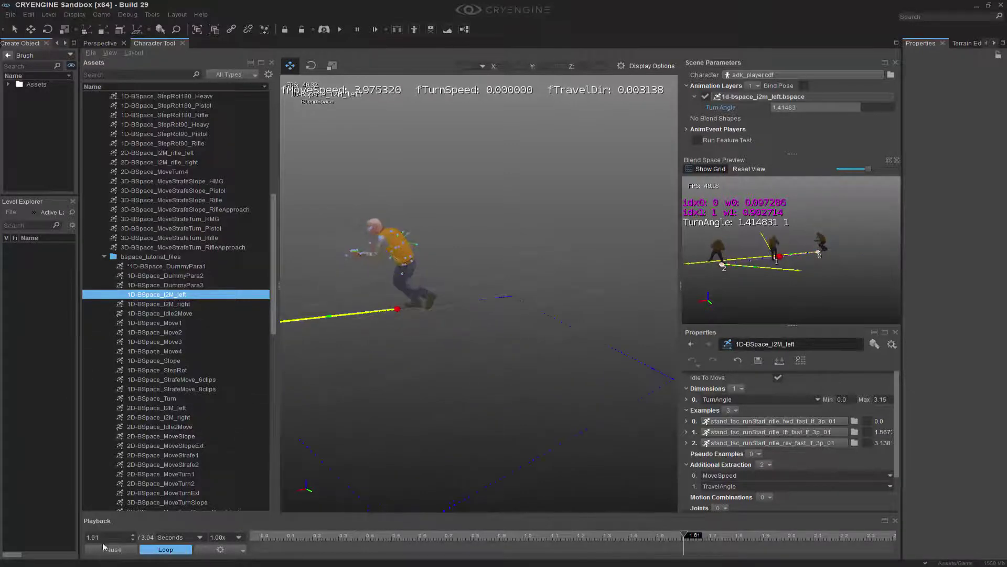
Step: Reset the character from Display Options, filter assets by 'M2I', and load 1D-BSpace_M2I_left_Rifle
click(660, 66)
click(644, 158)
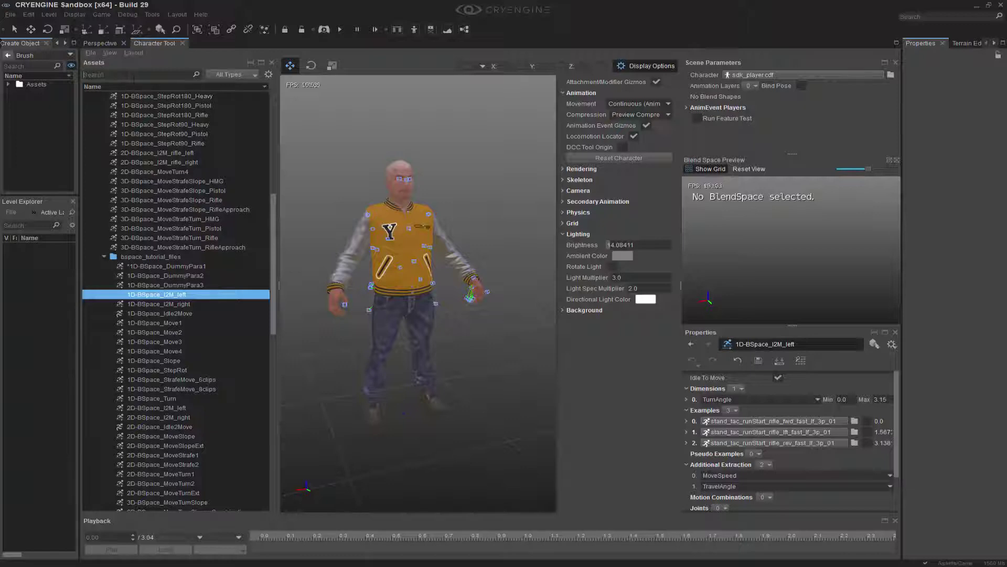
click(134, 77)
text(M2I)
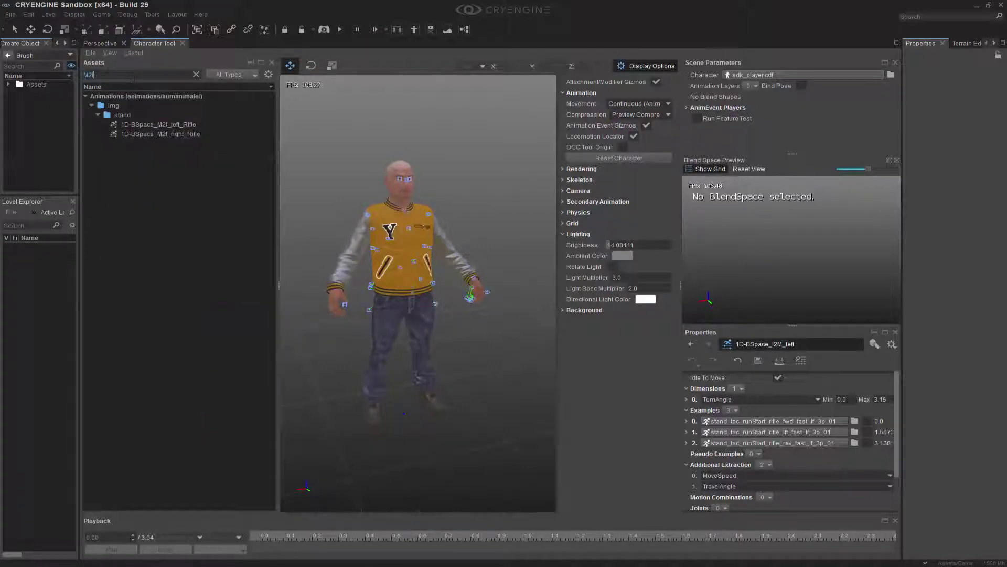
double_click(174, 125)
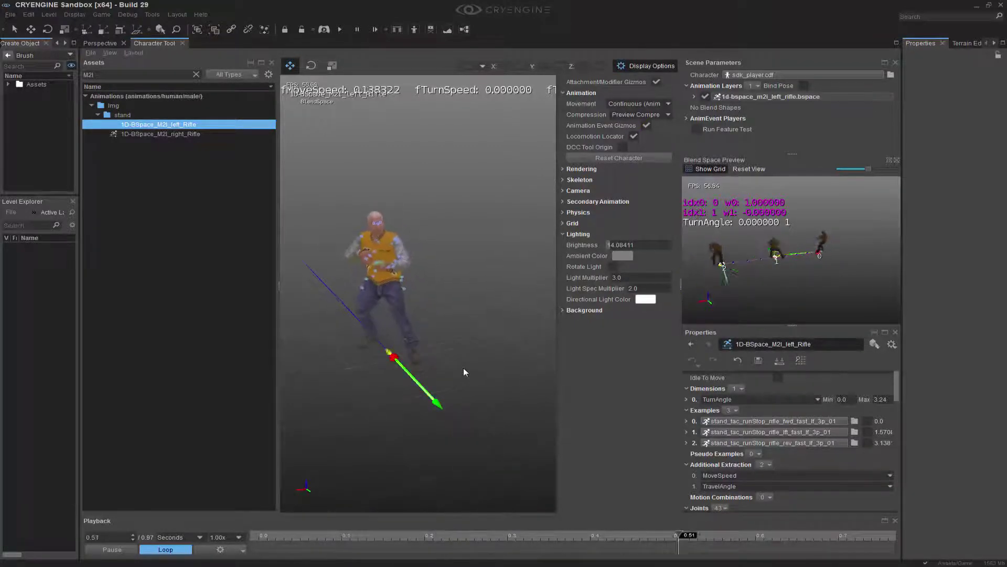
Step: Clear the 'M2I' filter, expand bspace_tutorial_files, and load 1D-BSpace_Idle2Move again
click(197, 74)
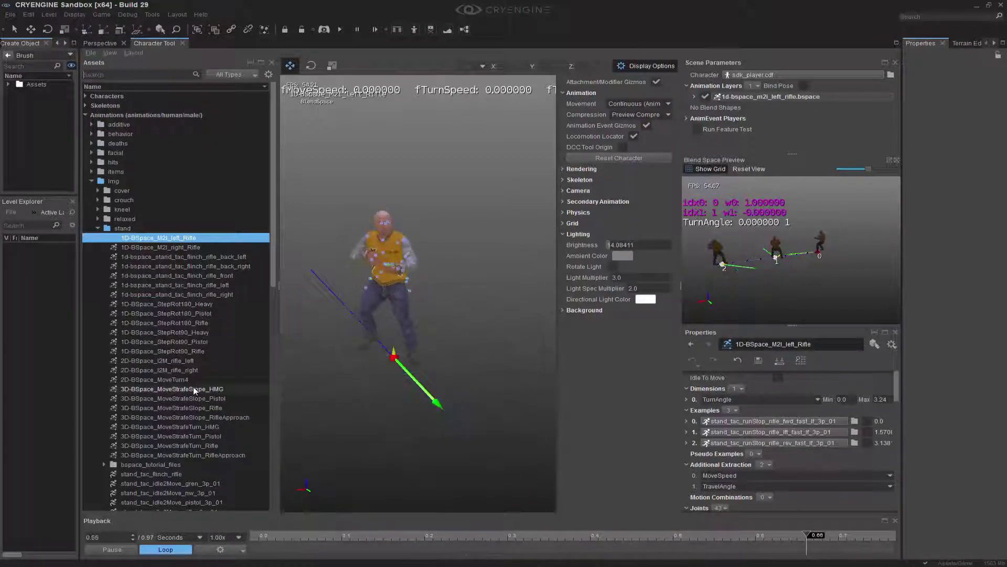
scroll(229, 335, down, 7)
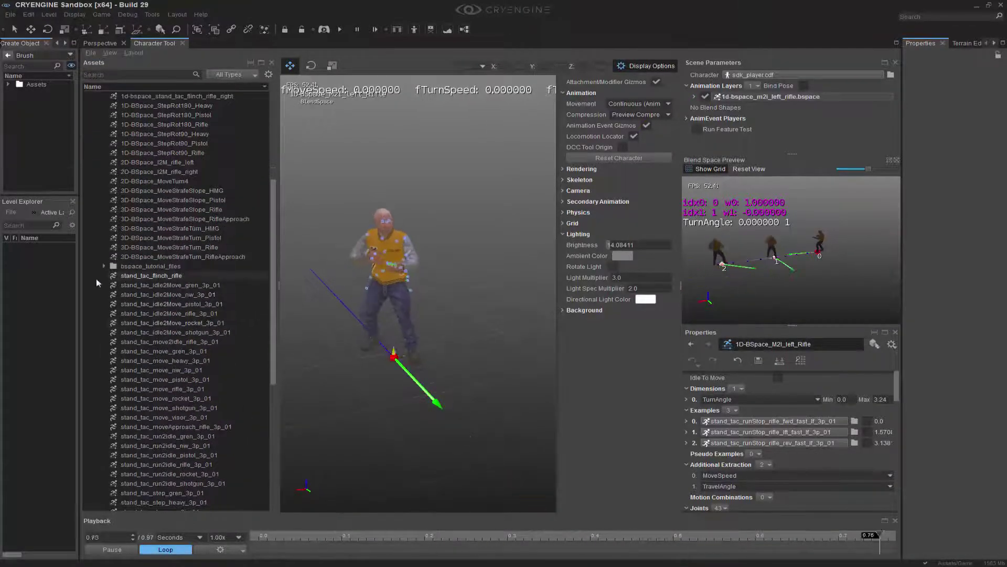
click(105, 266)
scroll(181, 342, down, 1)
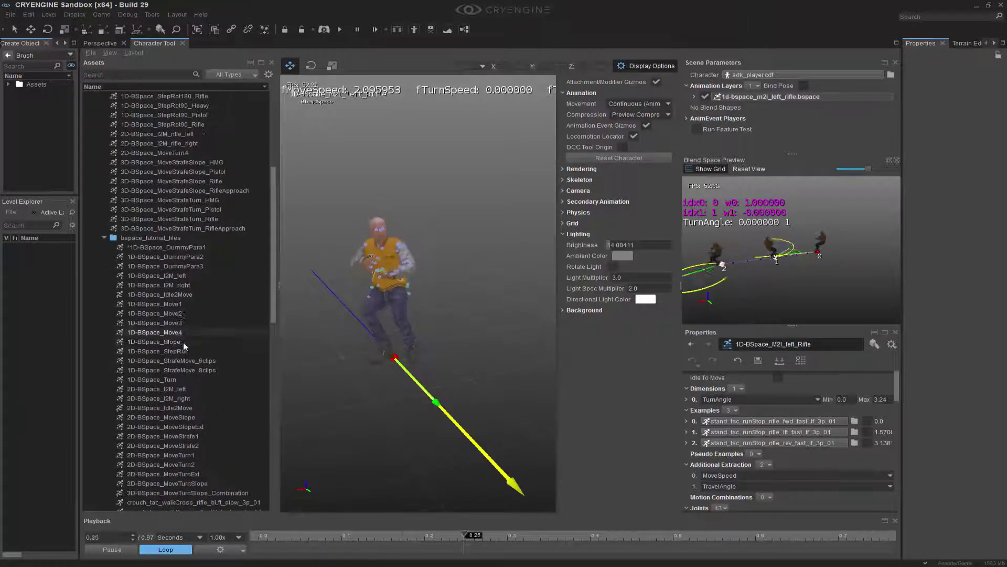
click(182, 294)
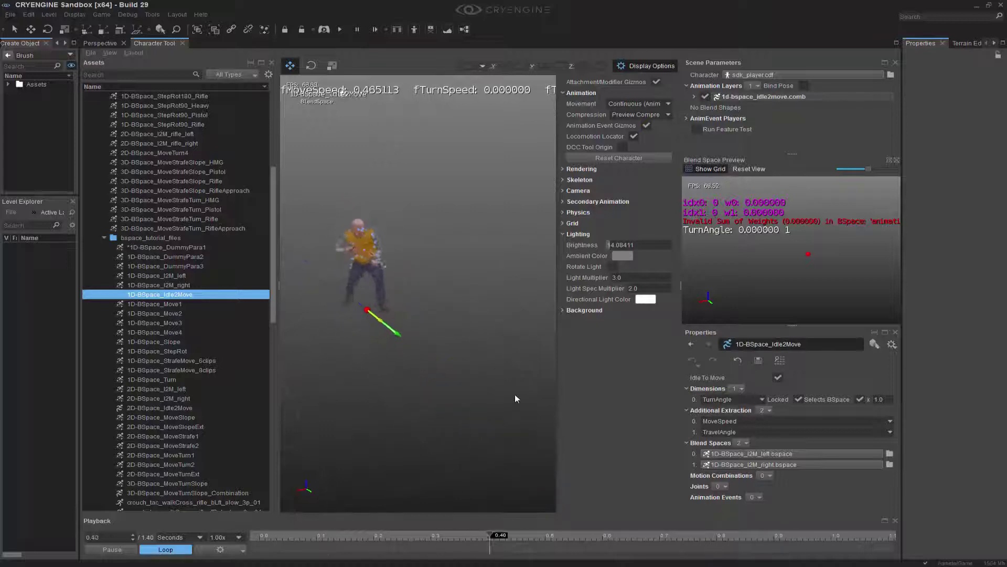
Step: Close Display Options, expand the idle2move.comb layer, sweep Turn Angle, then set it back to 0.0
click(664, 67)
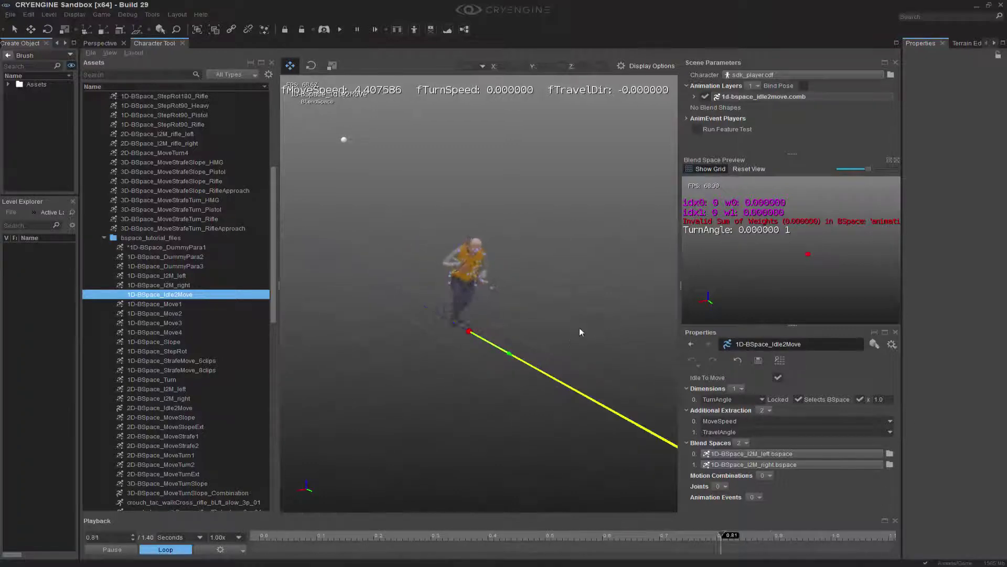
click(693, 96)
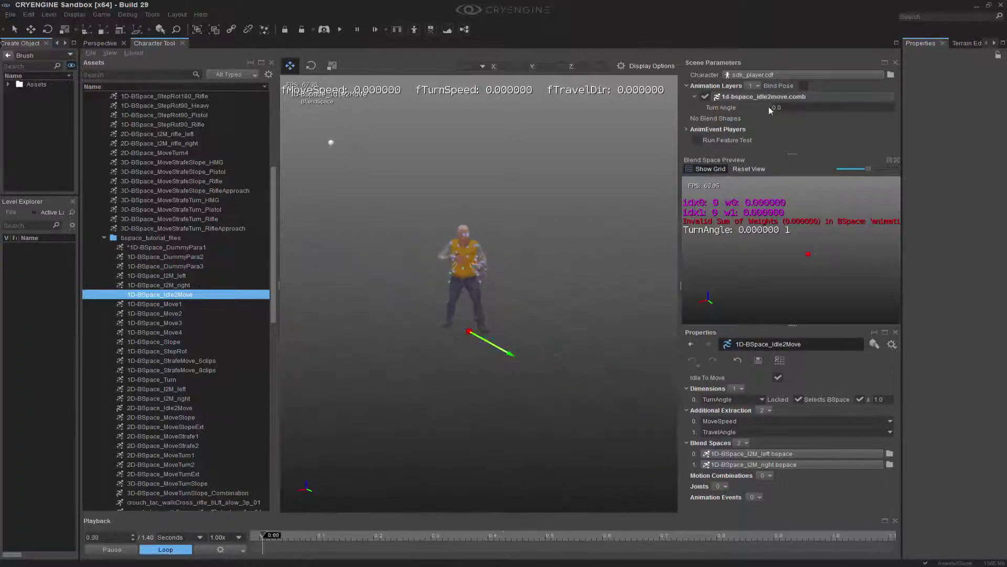
drag(783, 107, 895, 120)
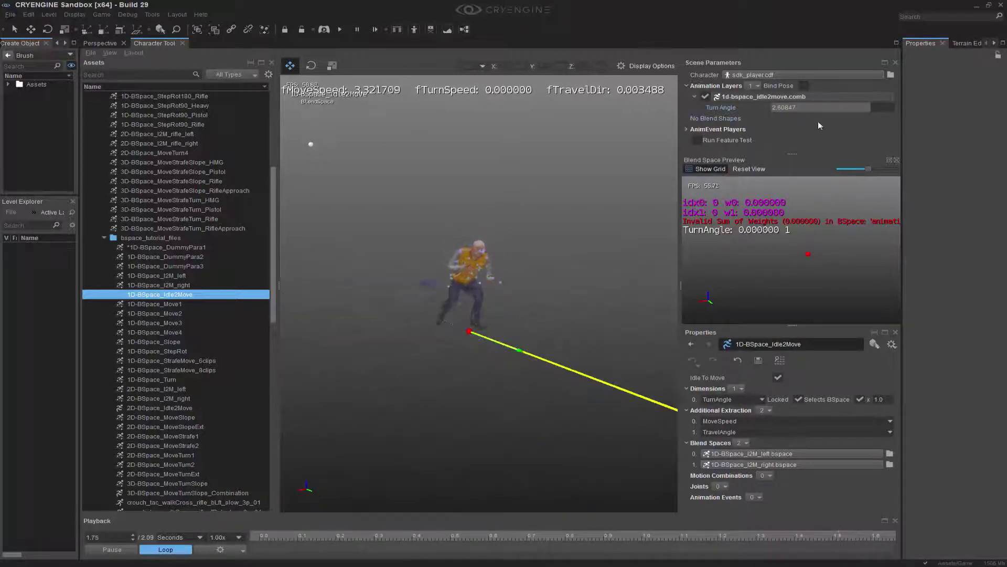
click(819, 107)
text(0)
key(Return)
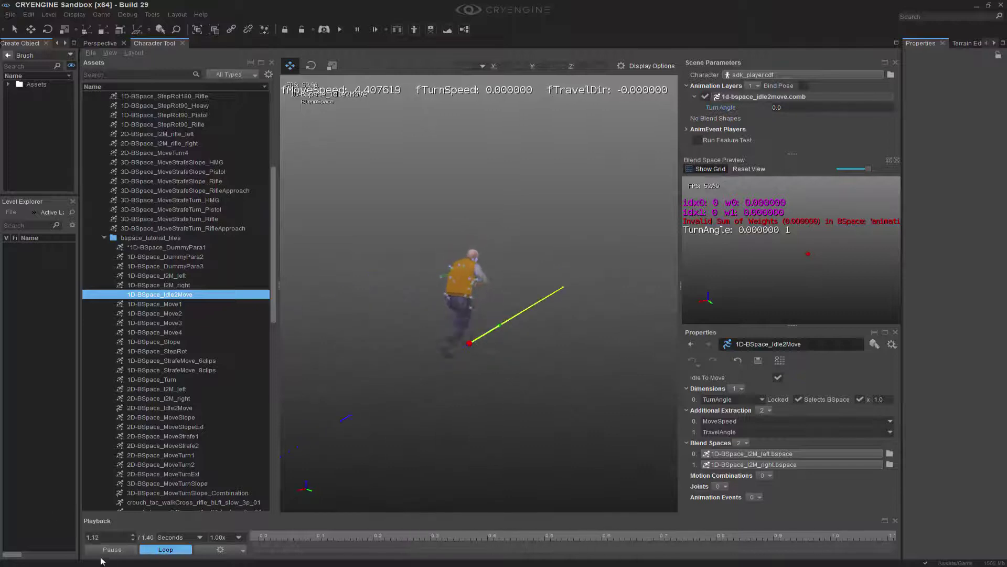
key(space)
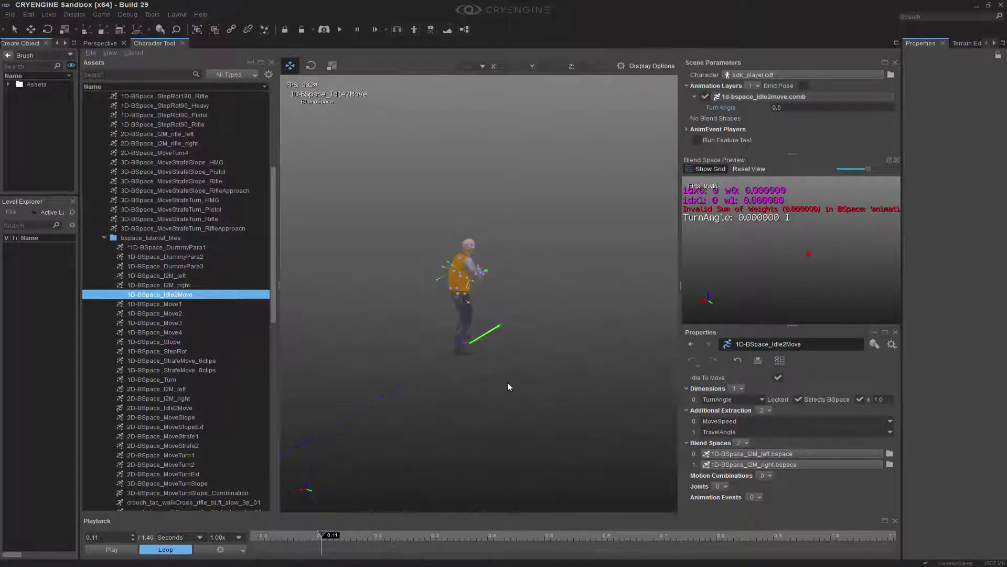